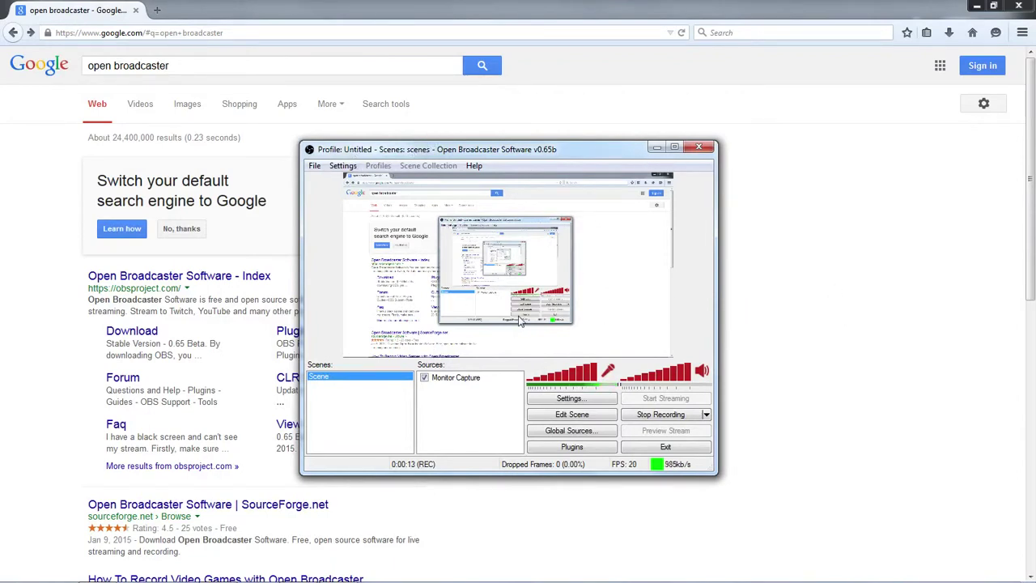
Minimize the OBS window so it no longer covers the browser.
left_click(655, 149)
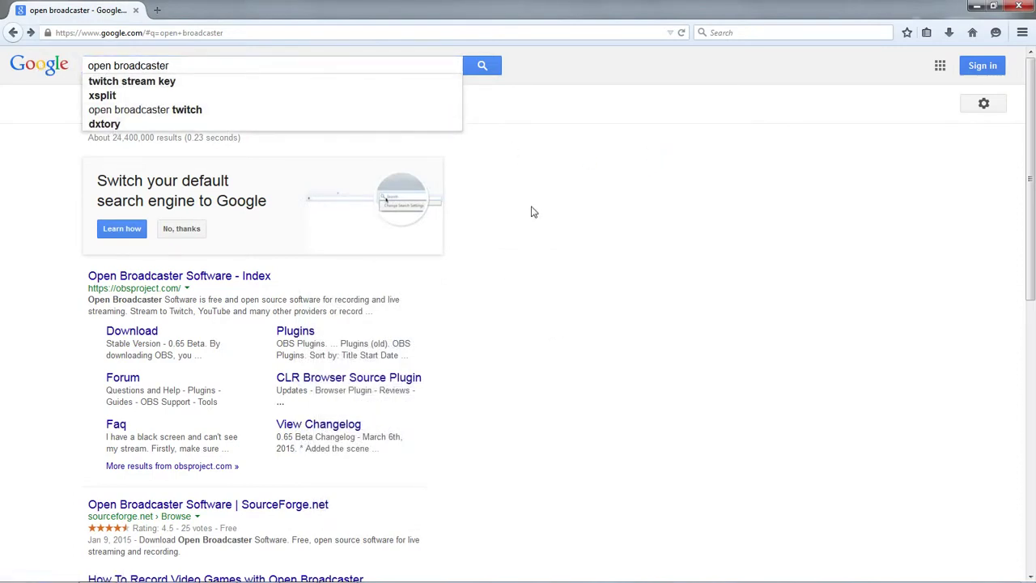
Go forward to obsproject.com and highlight, then clear, the 'Released: March 6th, 2015' 0.65 Beta date.
left_click(30, 34)
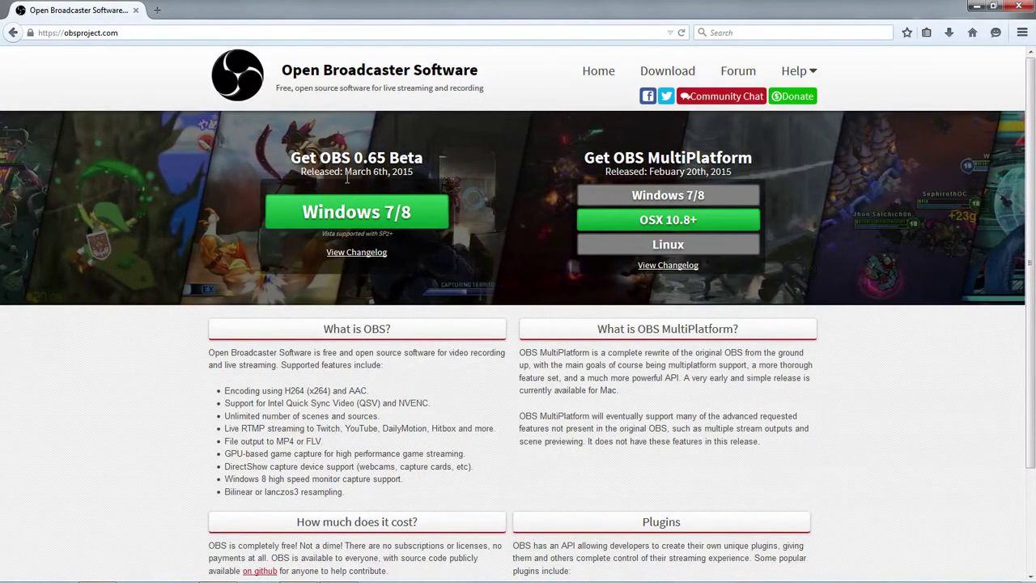
left_click_drag(415, 171, 299, 173)
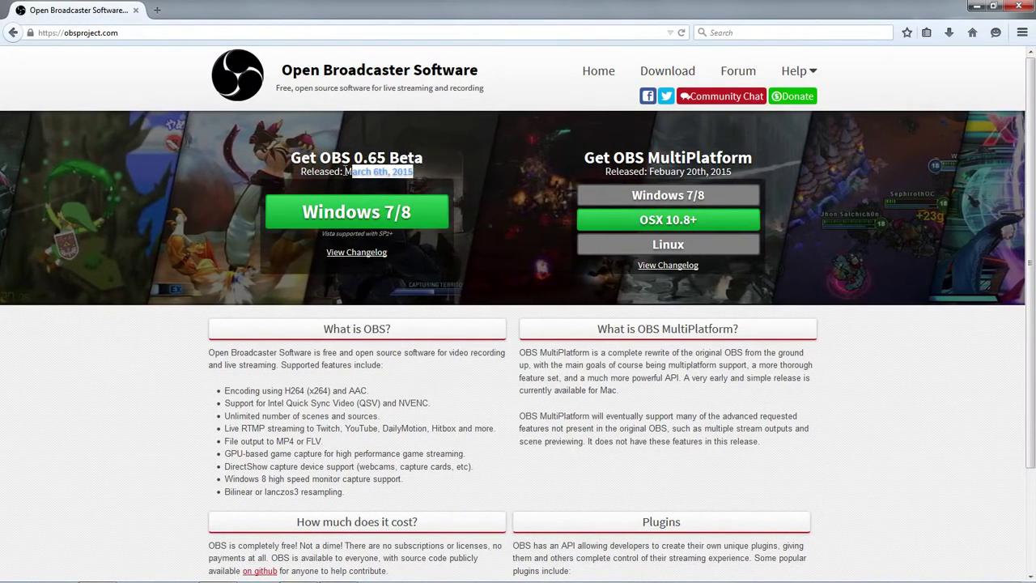
left_click(460, 210)
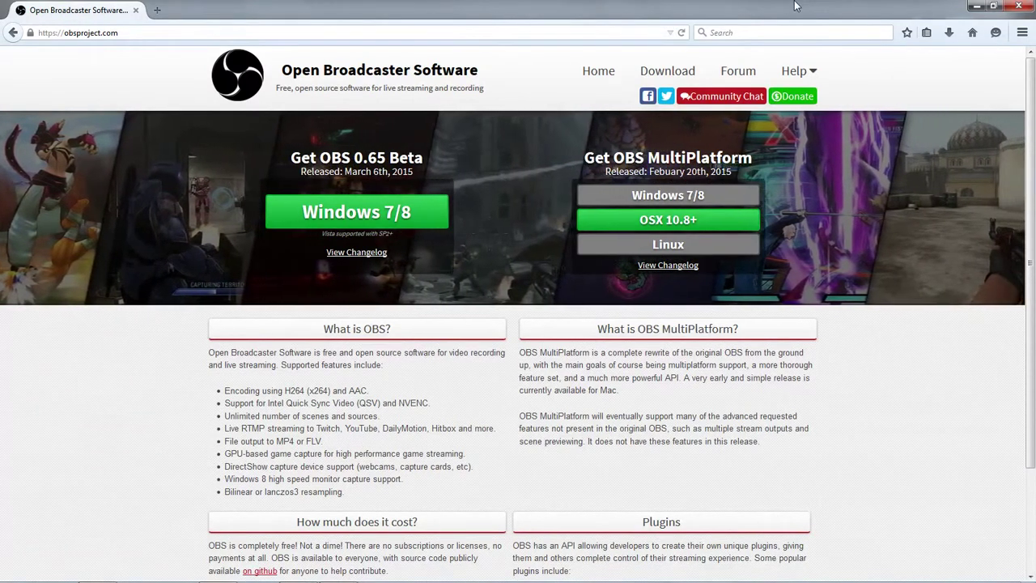
Restore the minimized OBS window and move it slightly higher on screen.
mouse_move(328, 576)
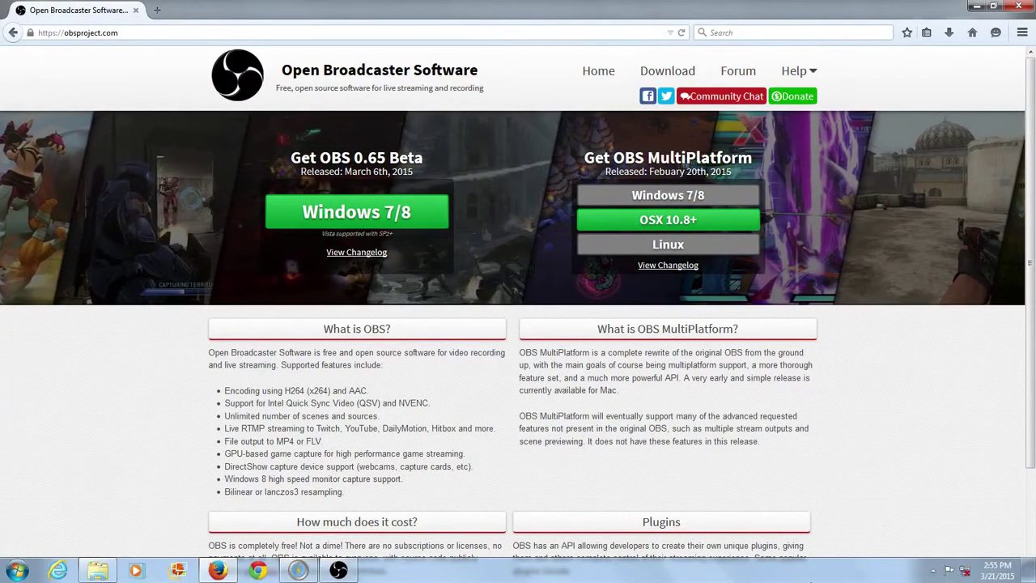
left_click(336, 570)
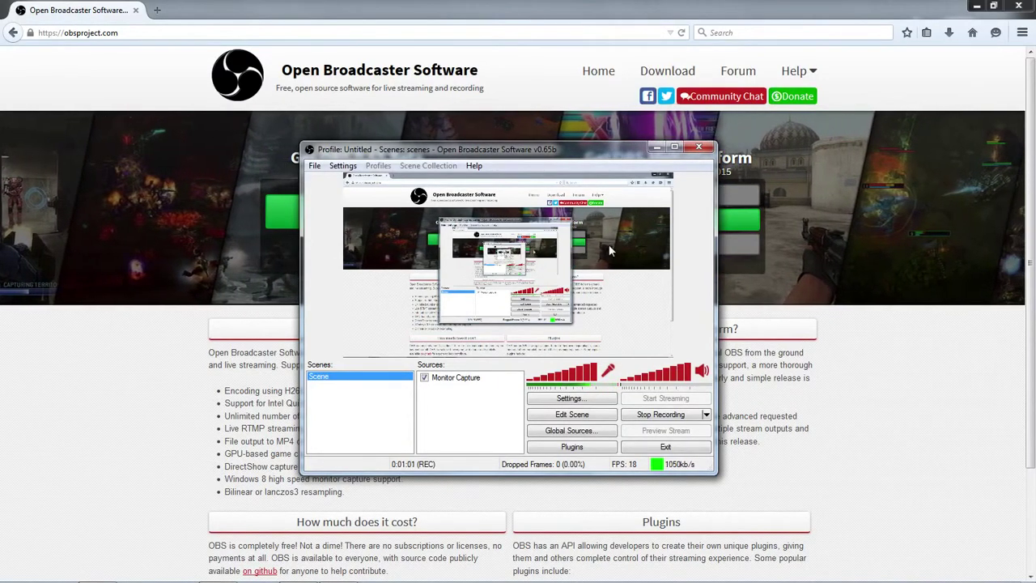
left_click_drag(576, 152, 576, 119)
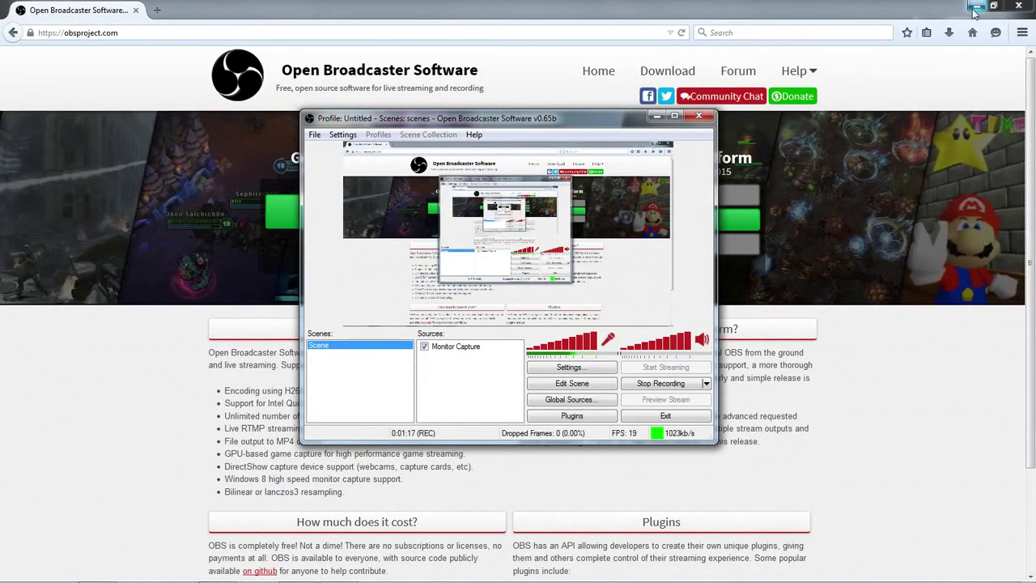
Minimize OBS and Firefox, then restore both so OBS sits in front of obsproject.com.
left_click(656, 115)
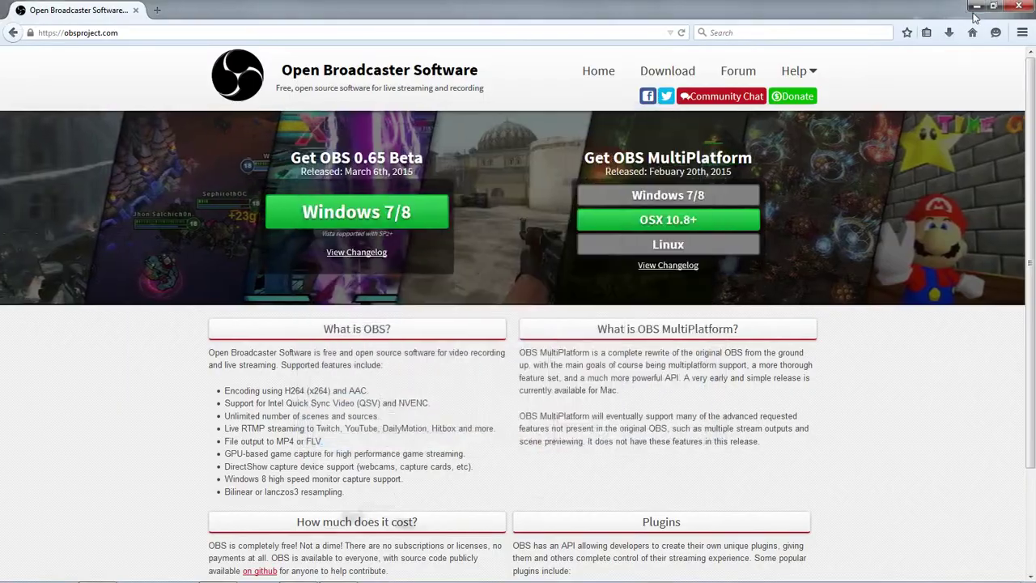
left_click(977, 6)
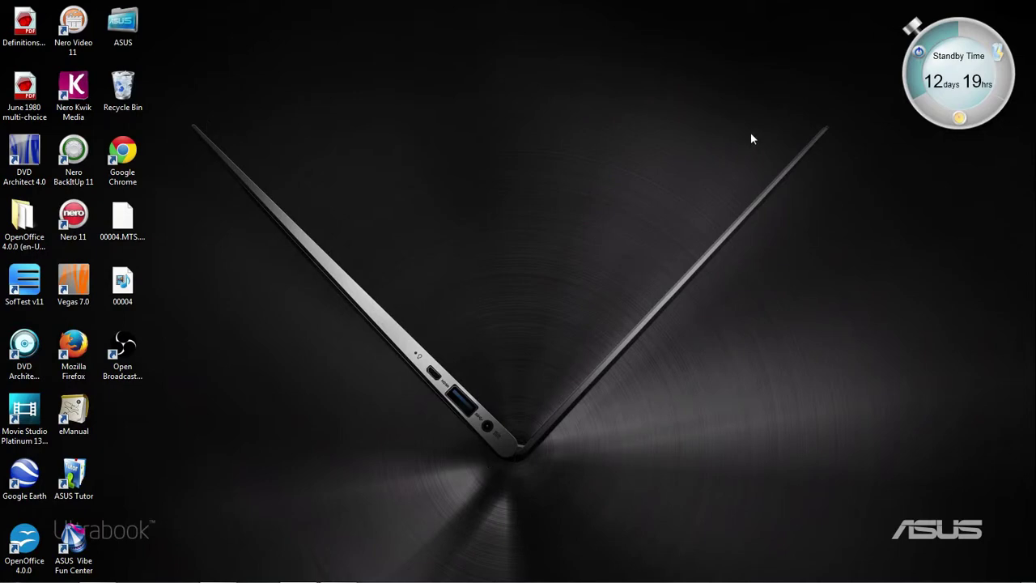
mouse_move(288, 576)
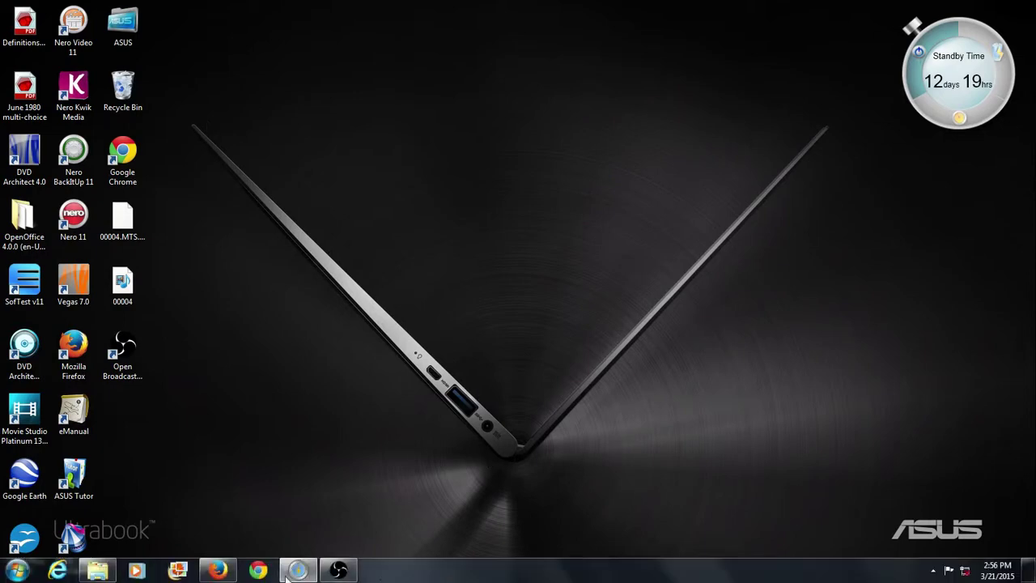
left_click(336, 570)
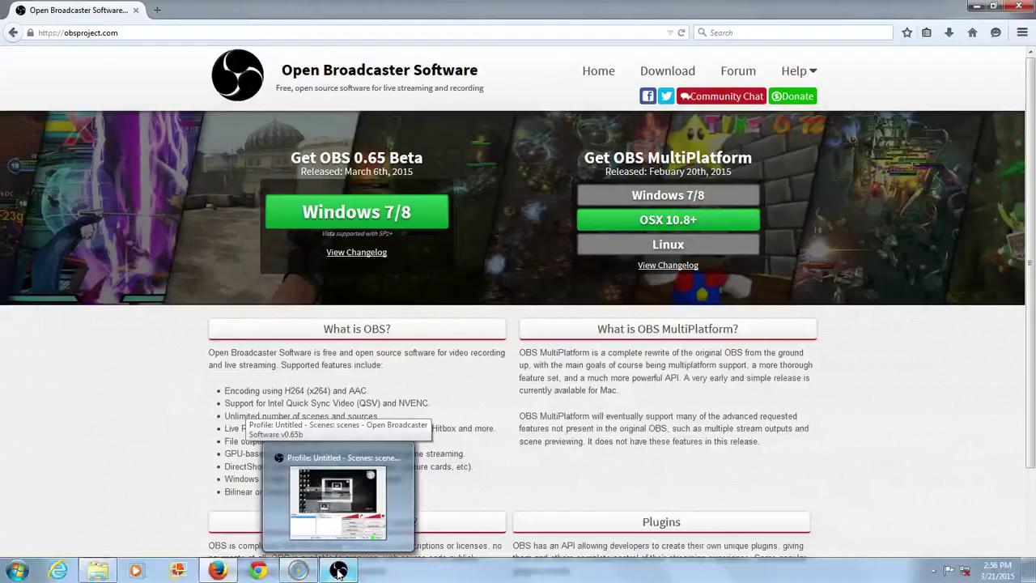
left_click(339, 571)
left_click(337, 569)
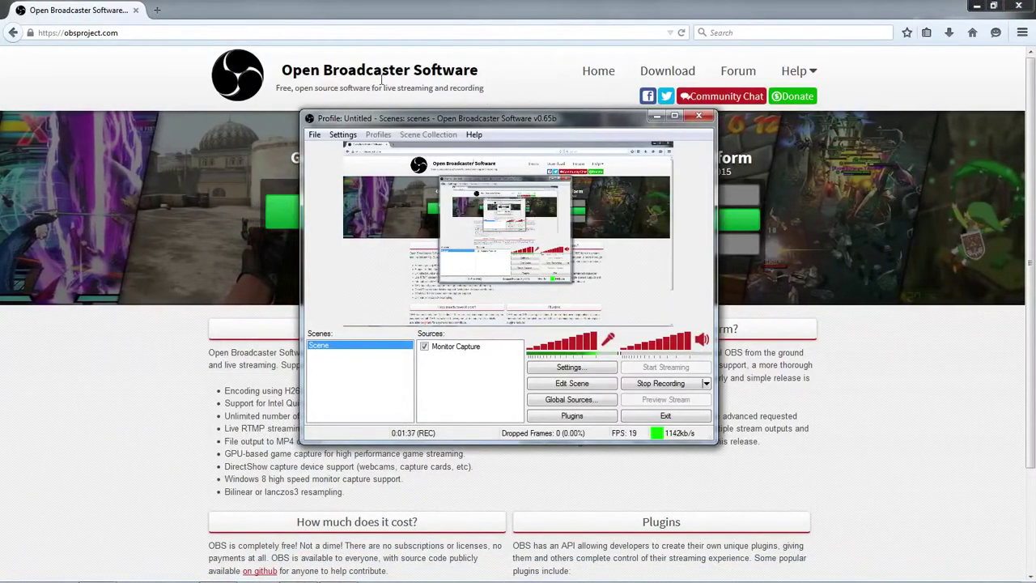
left_click_drag(496, 118, 546, 357)
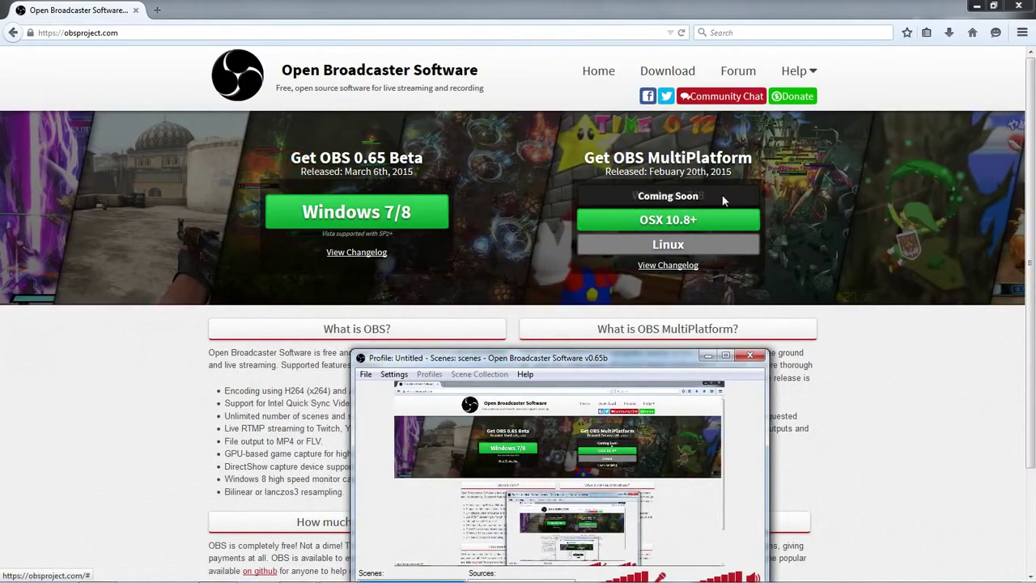
left_click_drag(569, 362, 525, 127)
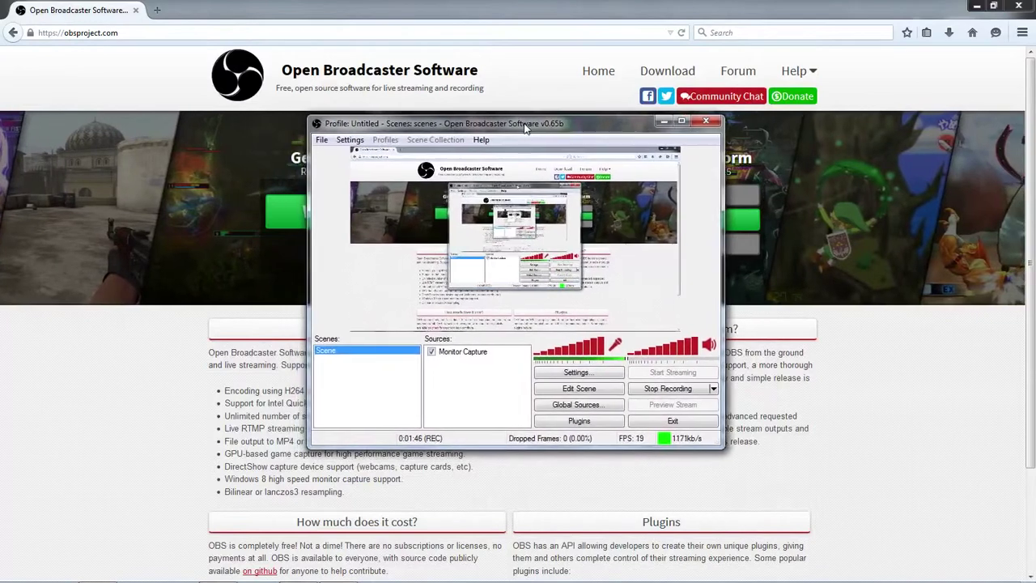
Look over the Sources add options without adding one, then open OBS Settings.
right_click(456, 371)
mouse_move(493, 381)
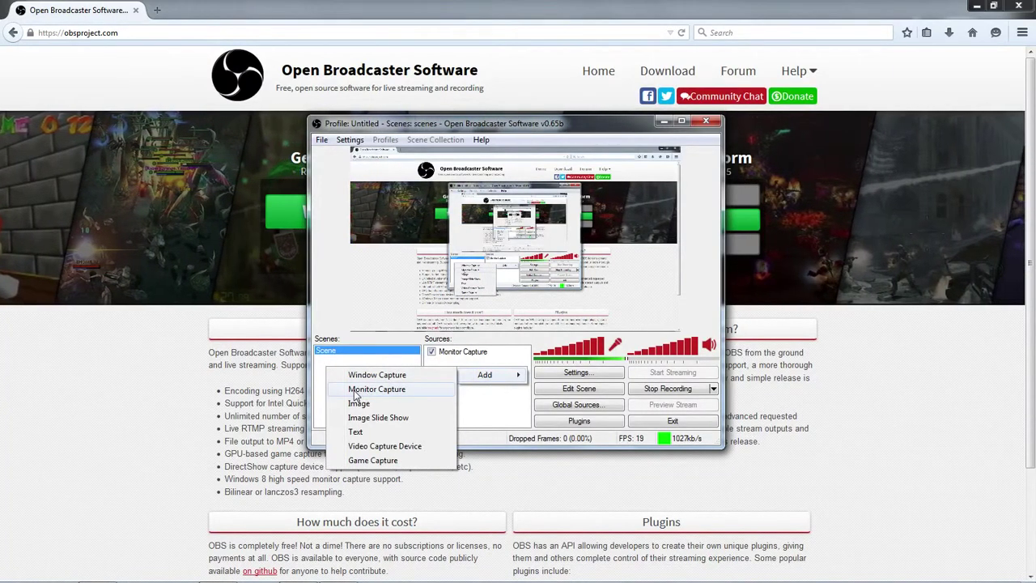
left_click(499, 409)
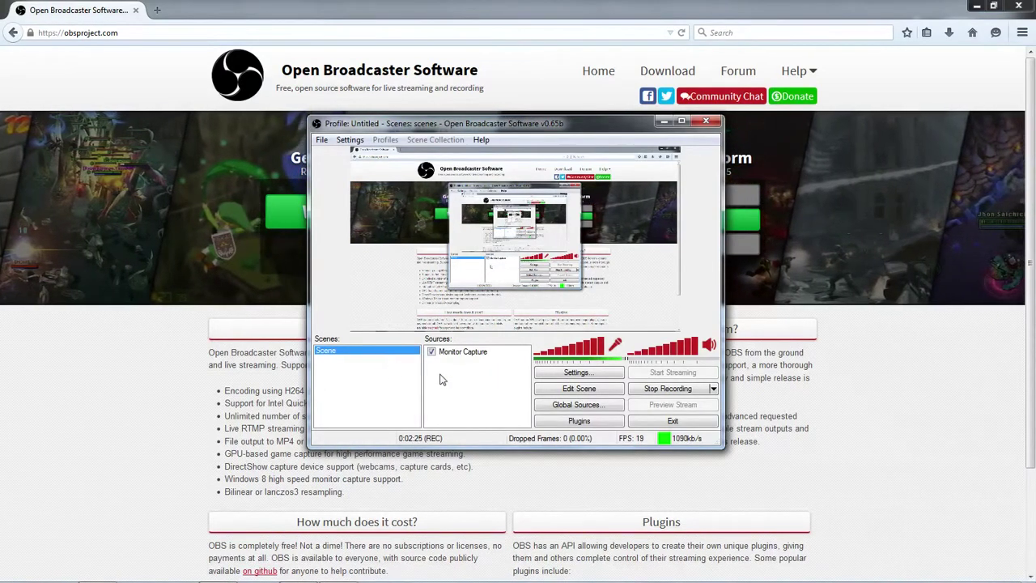
left_click(580, 372)
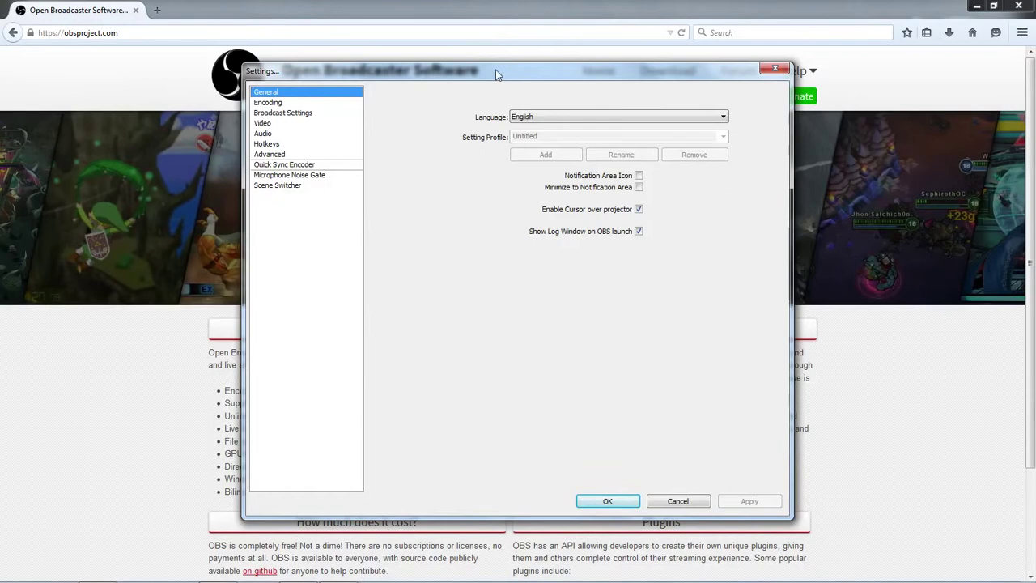
Set the Broadcast Settings mode to File Output Only, then review the Video and Audio pages.
left_click_drag(497, 74, 486, 108)
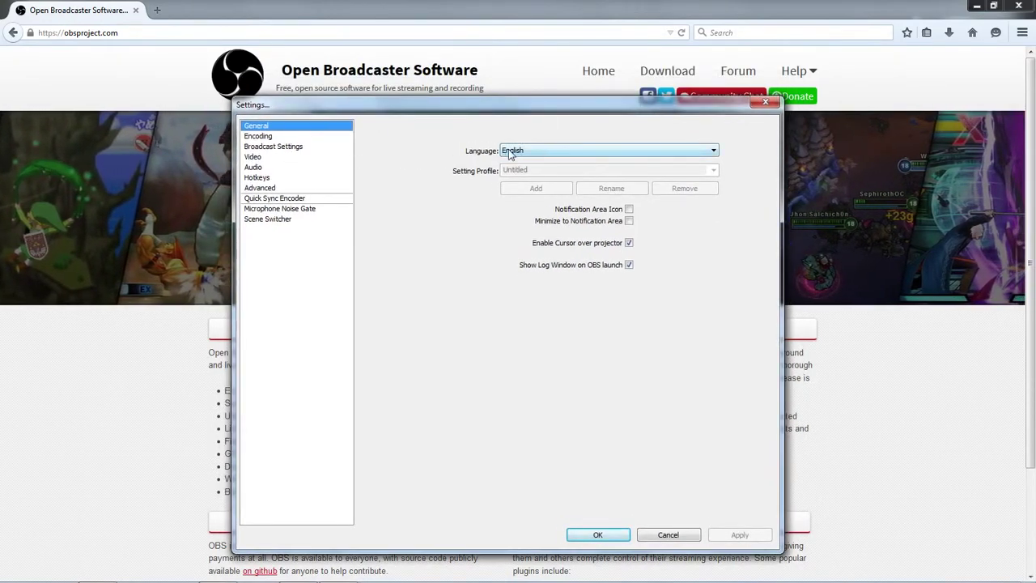
left_click(274, 136)
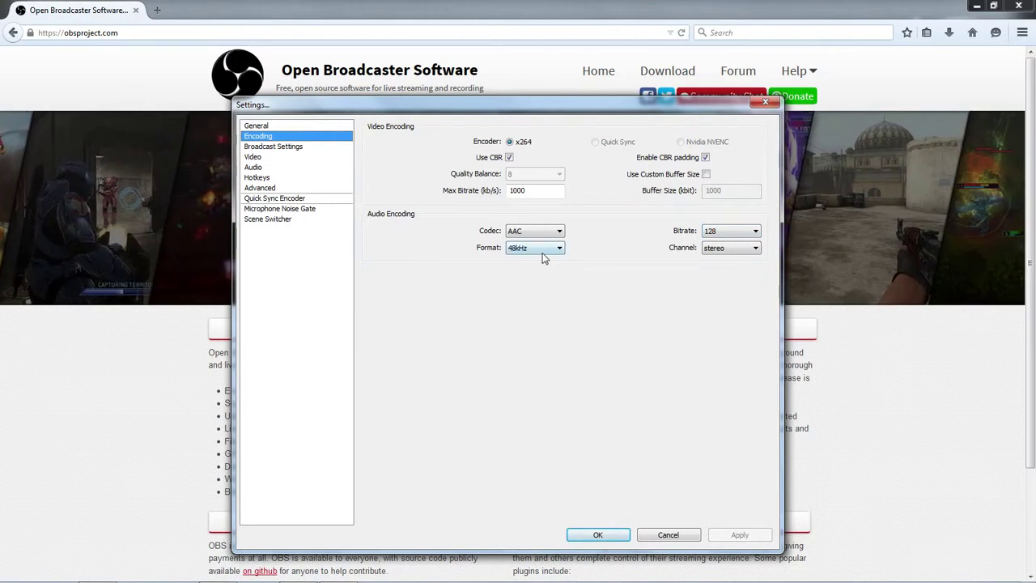
left_click(271, 148)
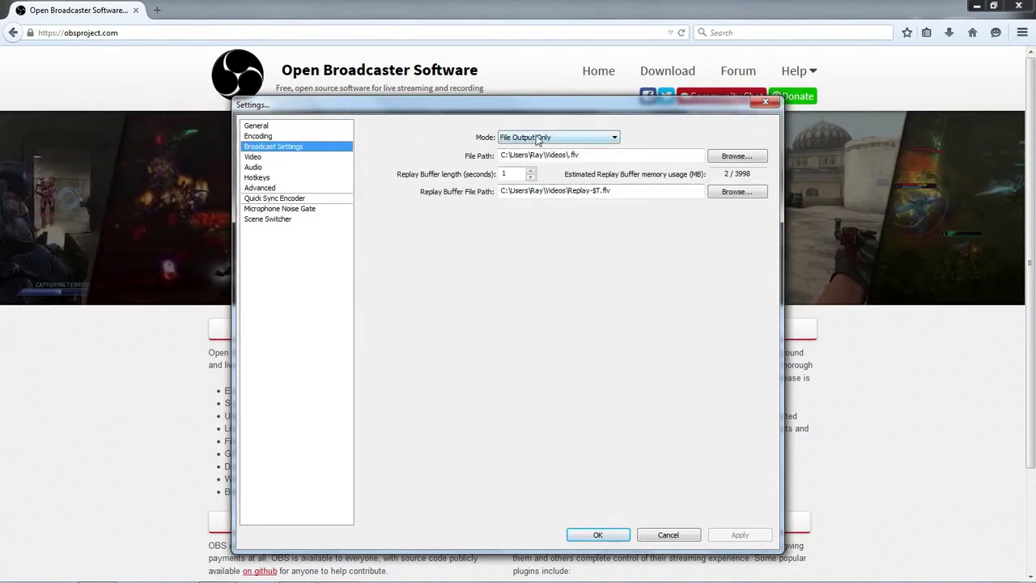
left_click(538, 139)
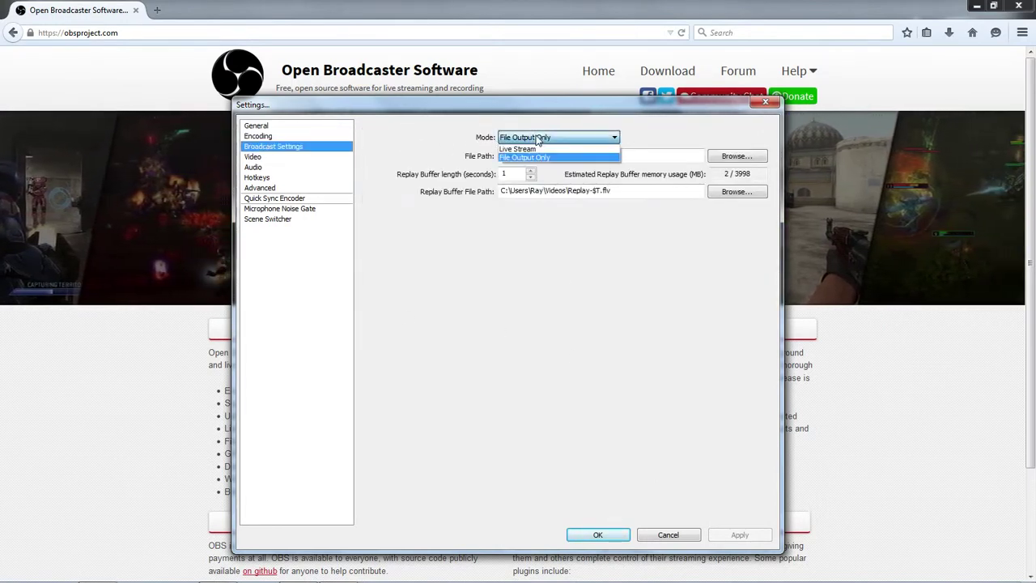
left_click(531, 159)
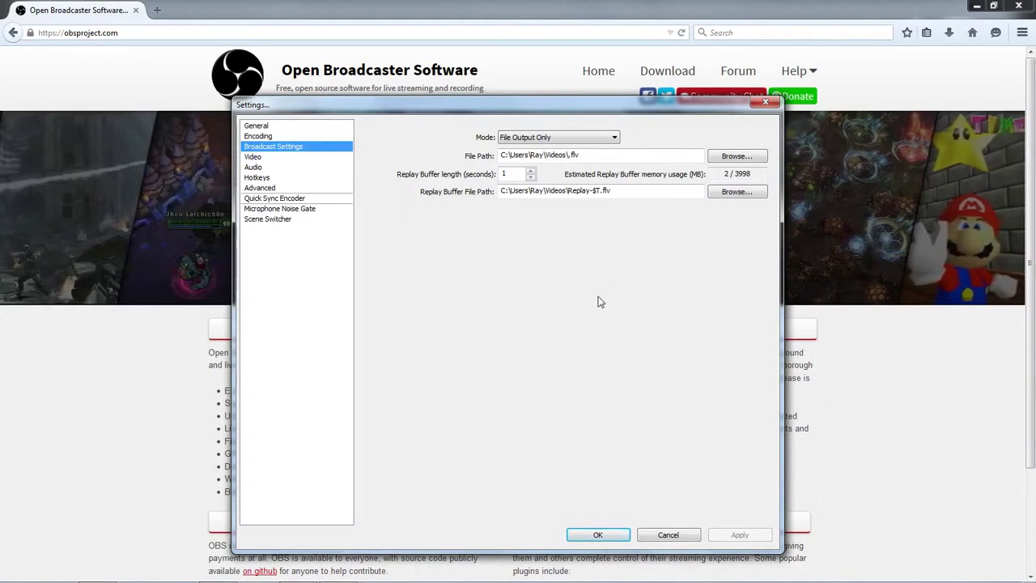
left_click(255, 156)
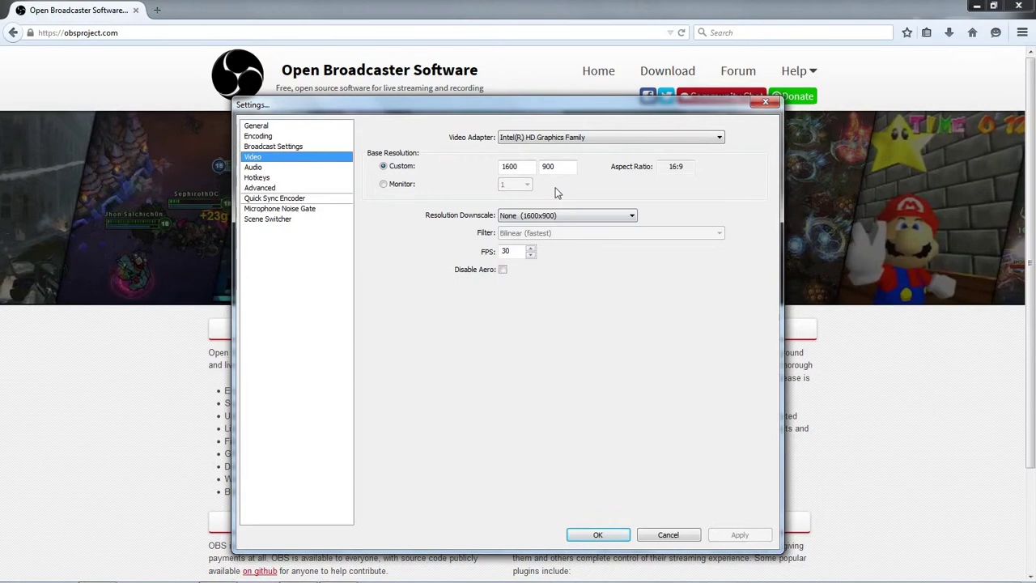
left_click(252, 168)
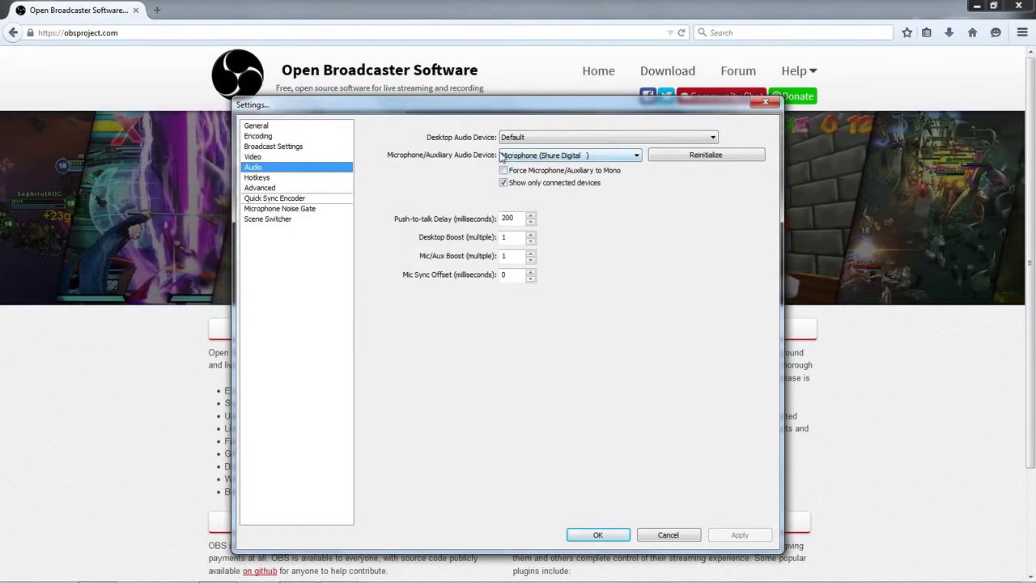
left_click(599, 157)
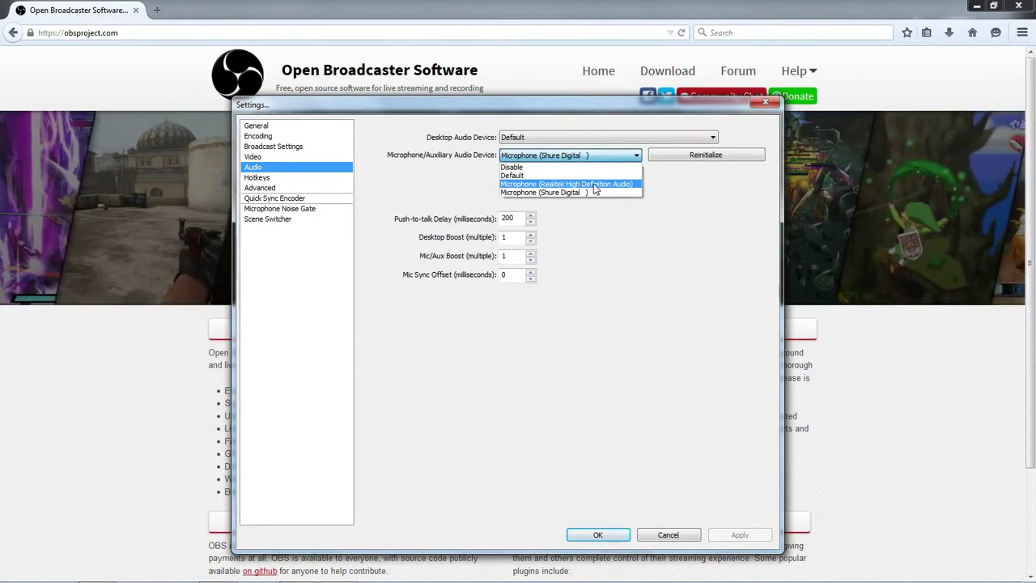
left_click(549, 194)
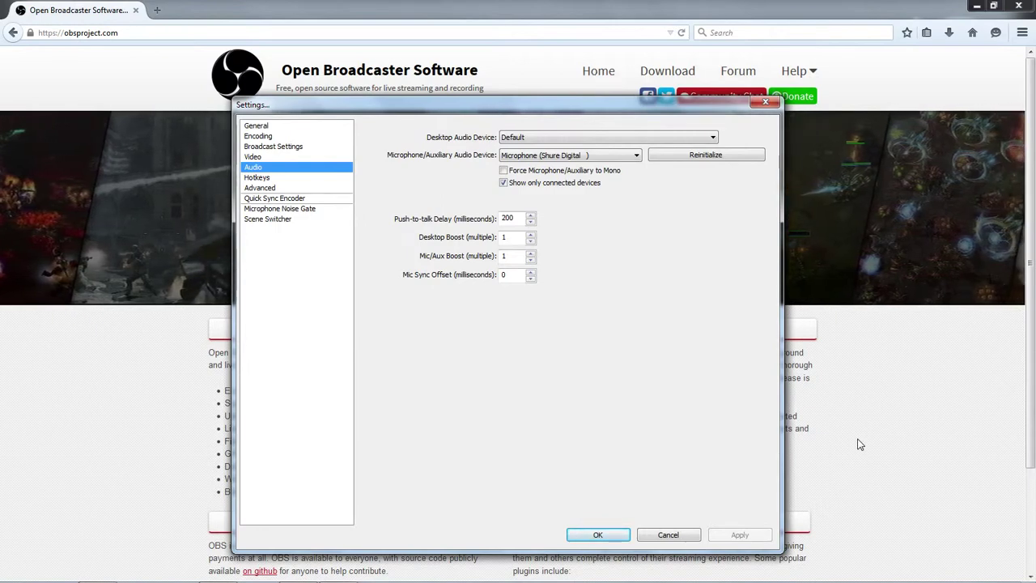
Keep Shure Digital as the microphone, then review the Hotkeys page and move to Advanced.
left_click(566, 160)
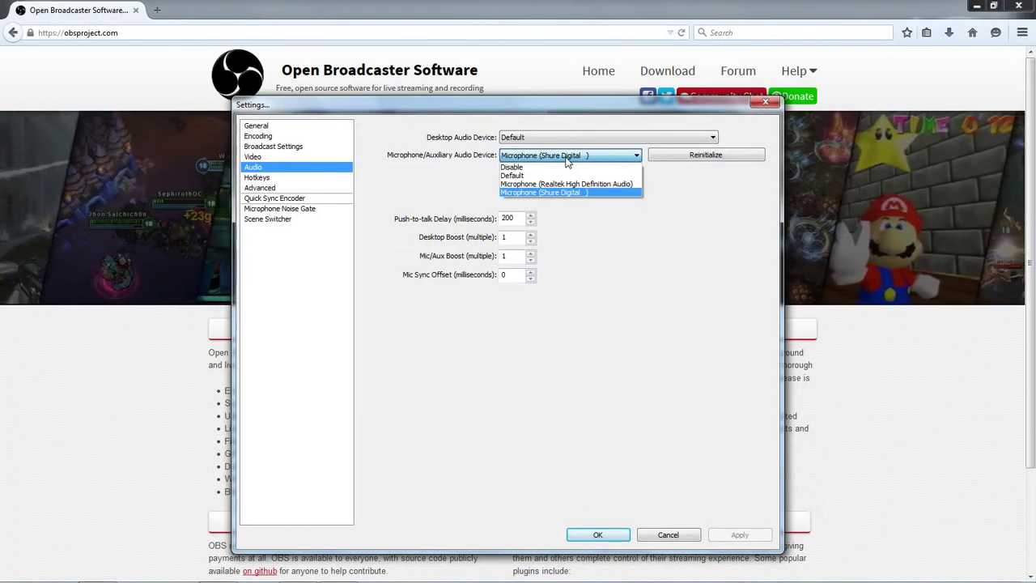
left_click(632, 289)
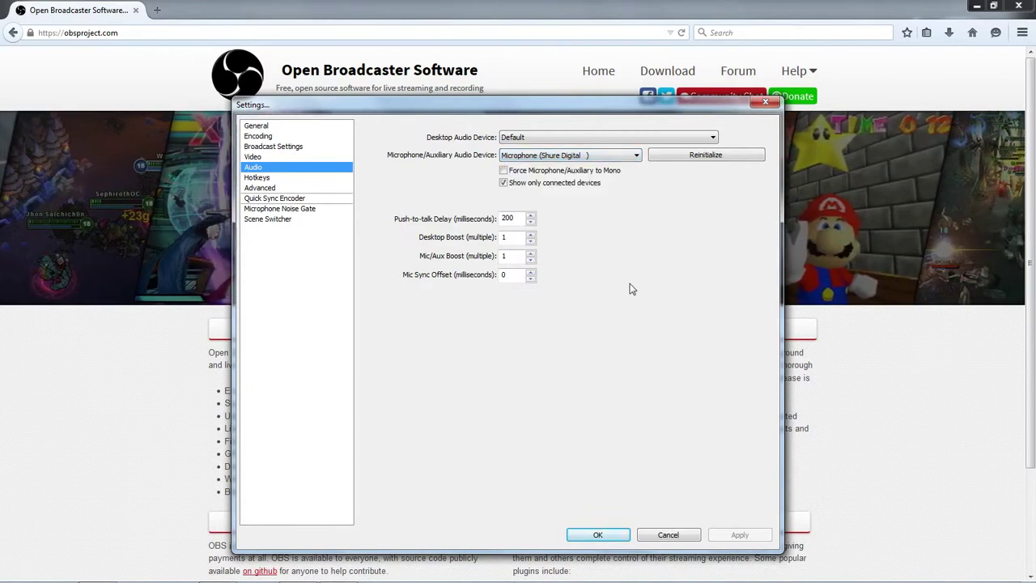
left_click(256, 178)
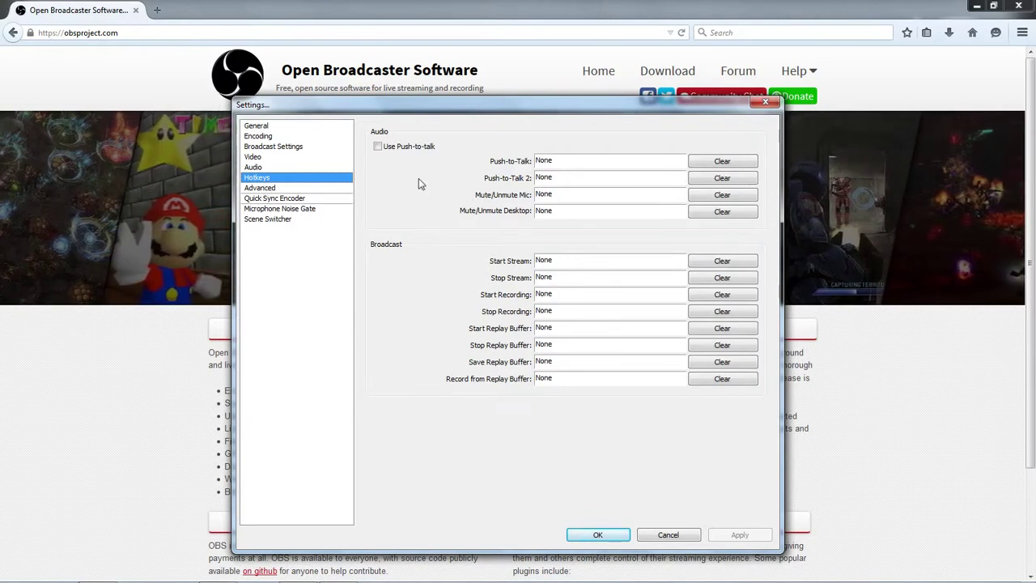
left_click(264, 189)
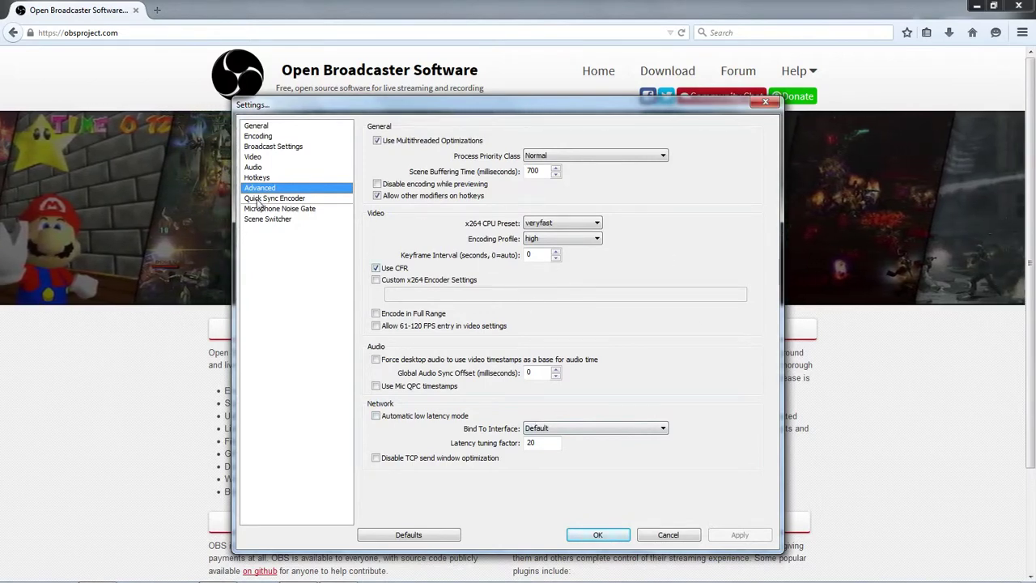
Review the Quick Sync Encoder, Microphone Noise Gate and Scene Switcher pages, then confirm with OK.
left_click(257, 200)
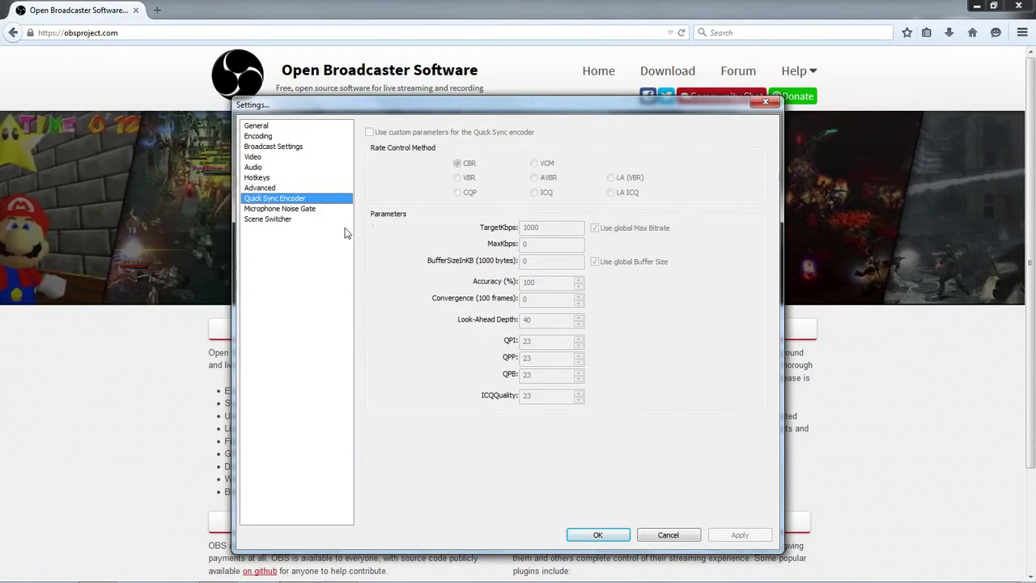
left_click(271, 209)
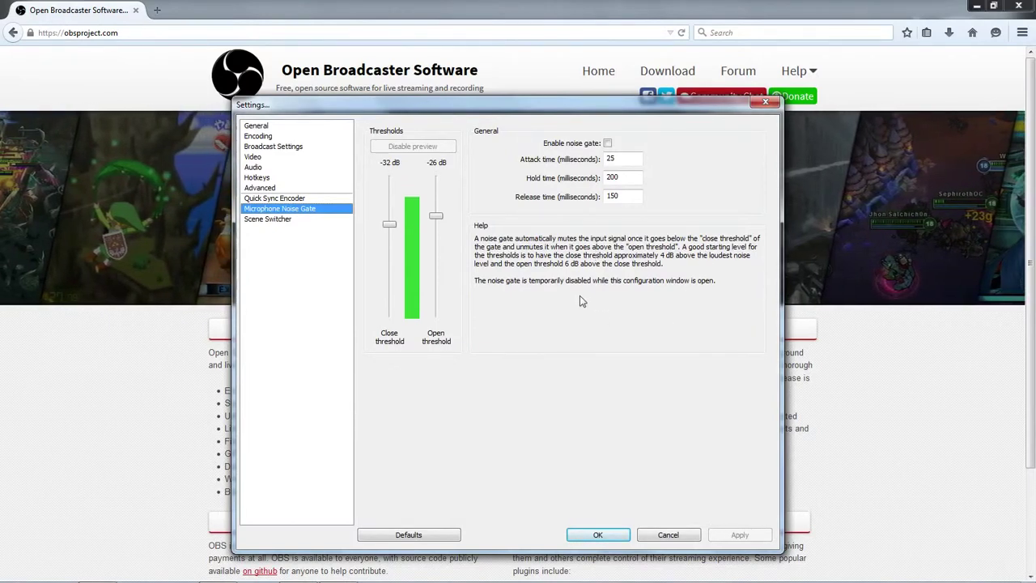
left_click(273, 219)
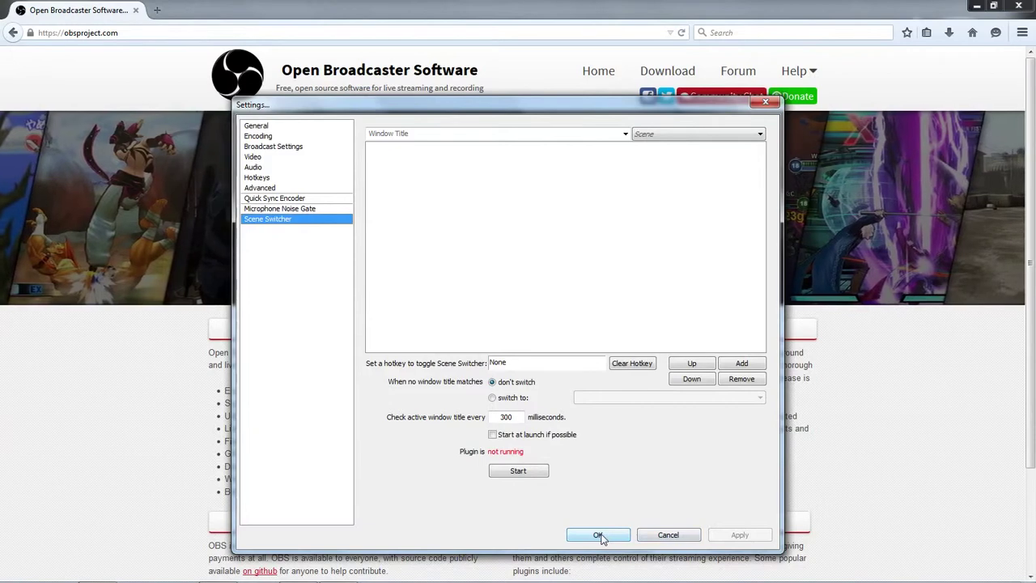
left_click(260, 187)
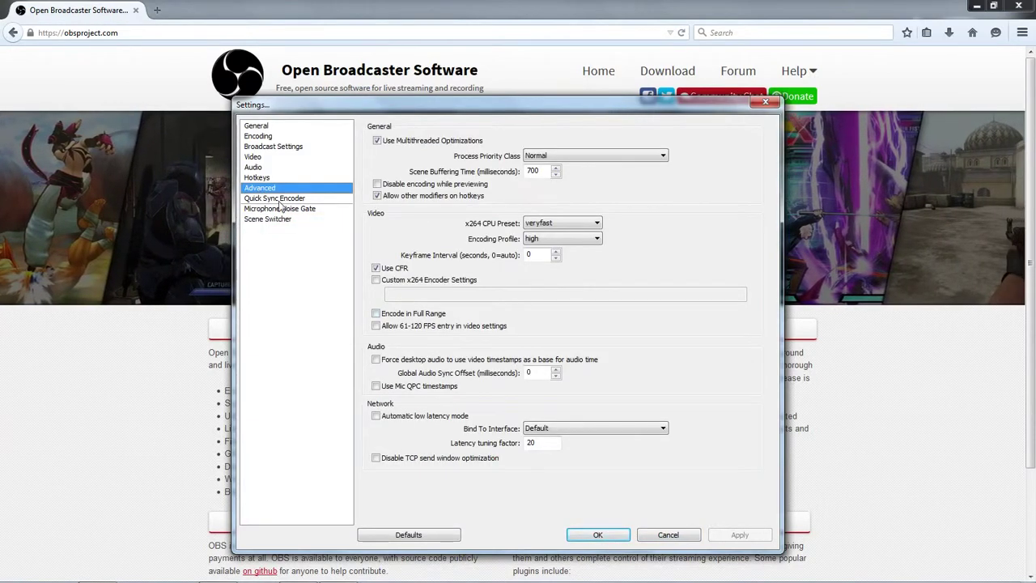
left_click(276, 199)
left_click(263, 209)
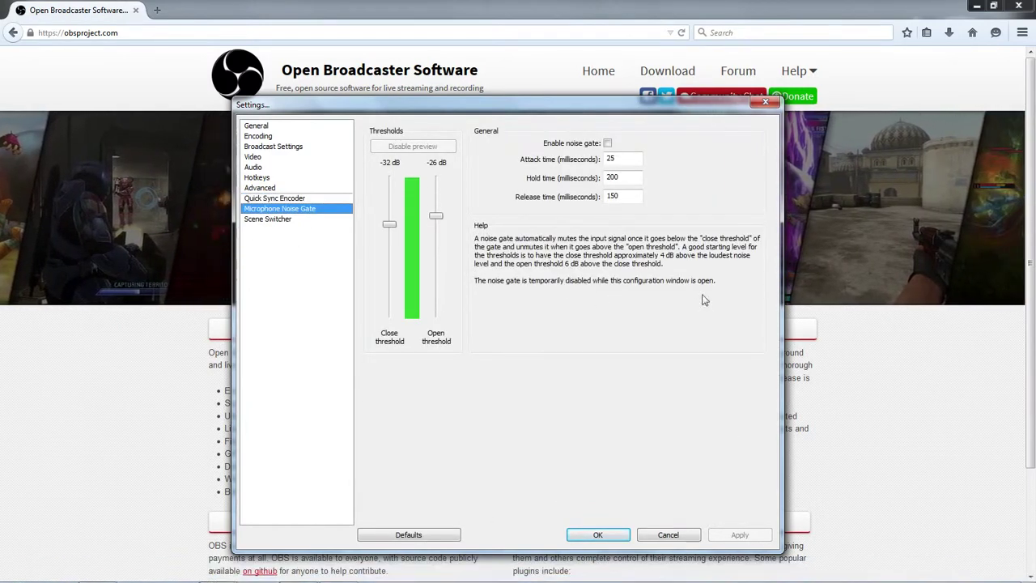
left_click(611, 536)
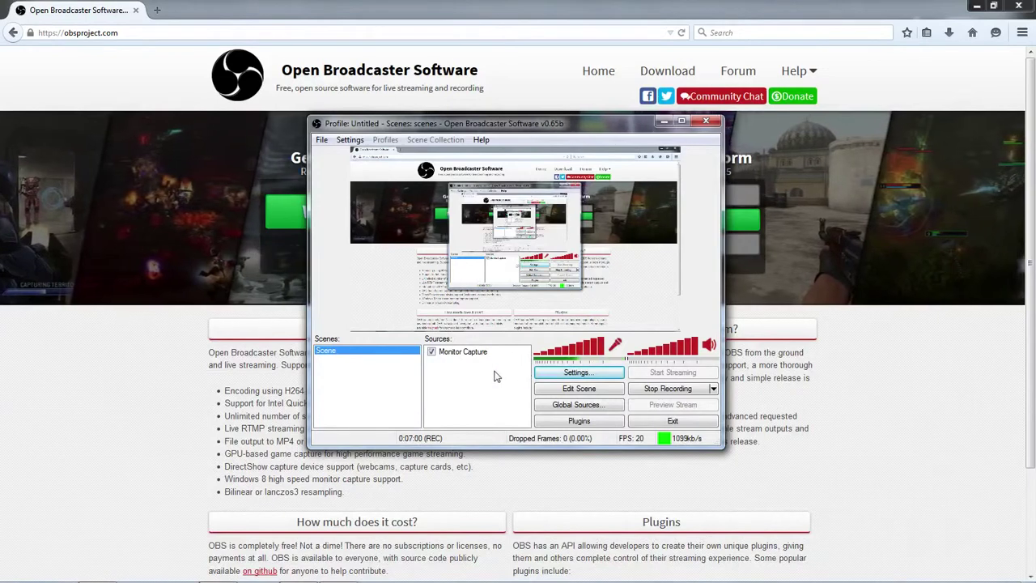
right_click(462, 396)
mouse_move(489, 406)
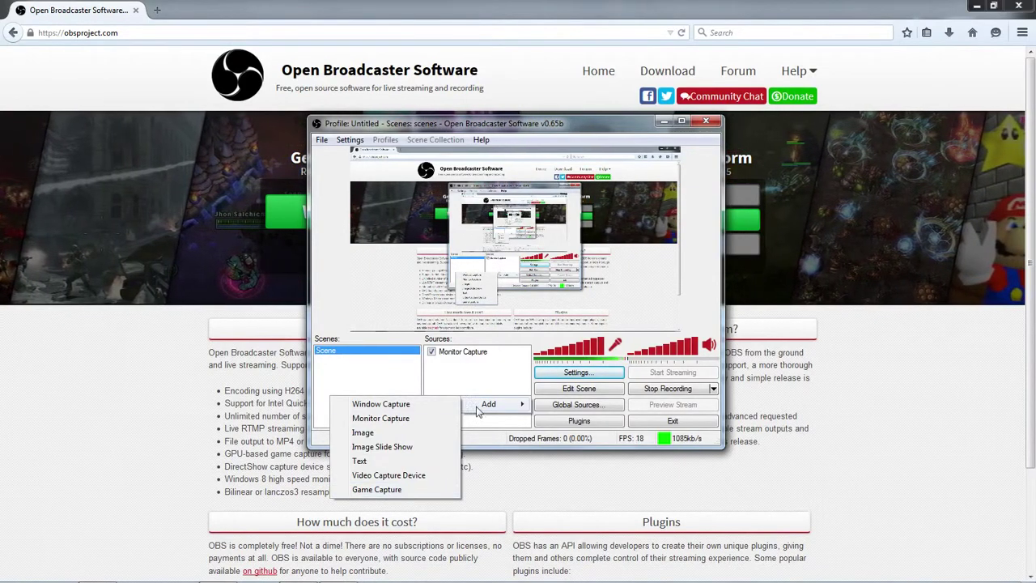
left_click(478, 361)
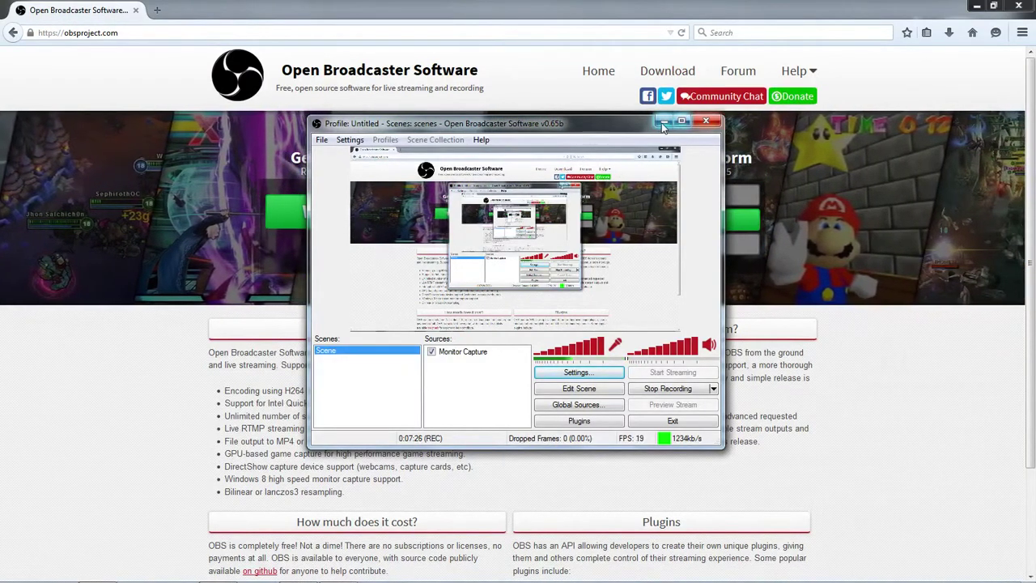
Minimize OBS to reveal obsproject.com, then select and deselect the site address.
left_click(926, 409)
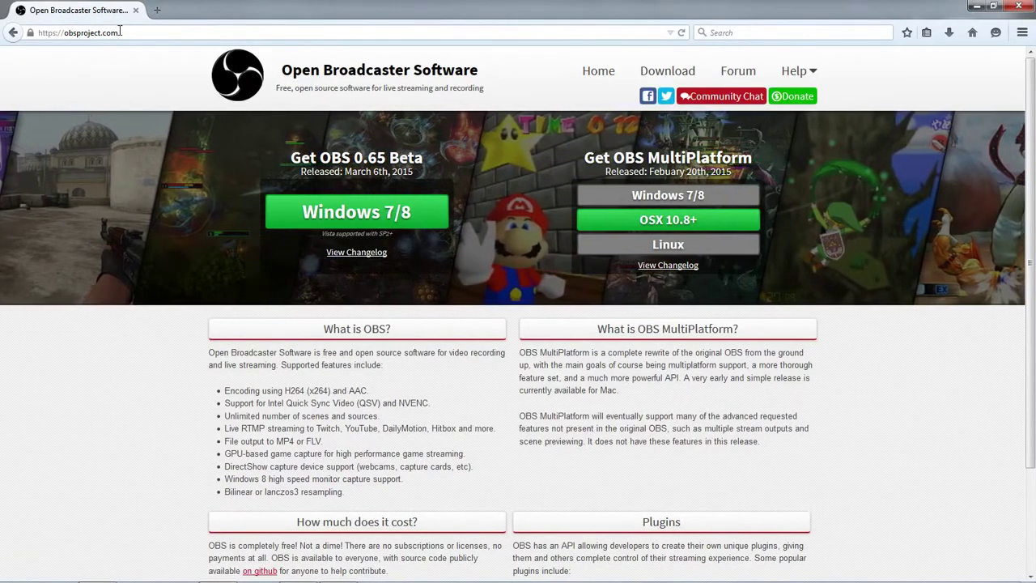
left_click_drag(121, 33, 61, 33)
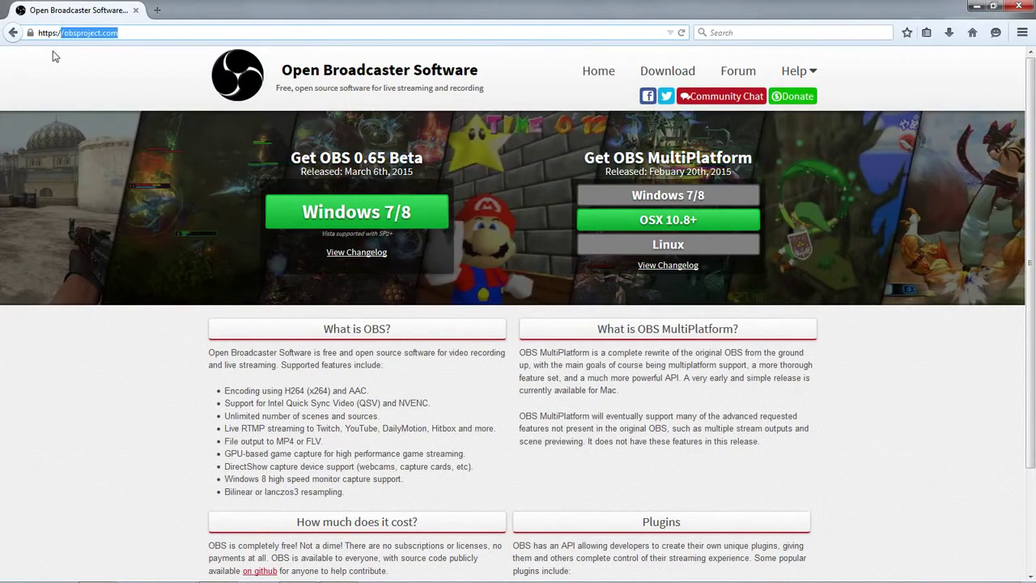
left_click(111, 72)
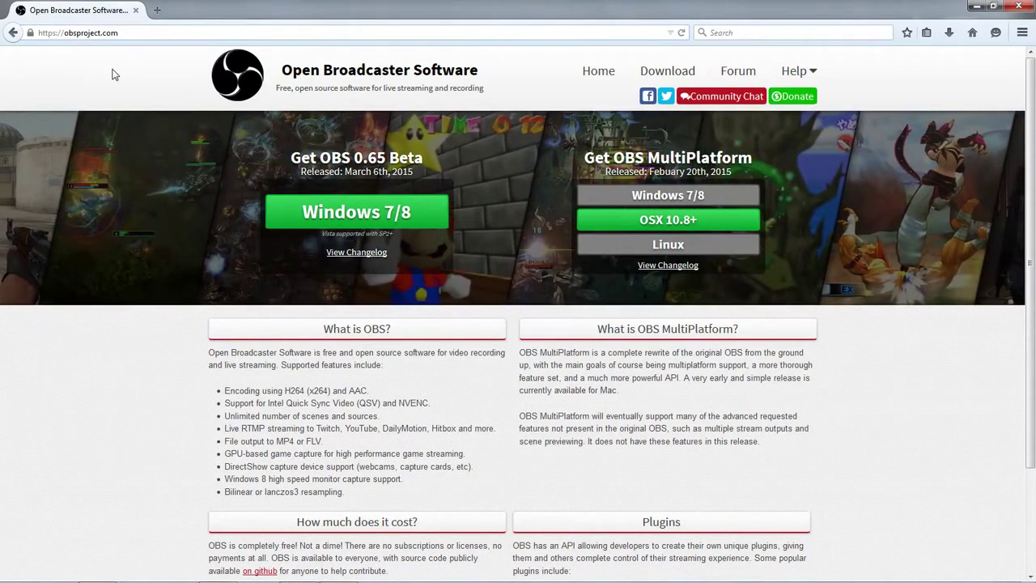